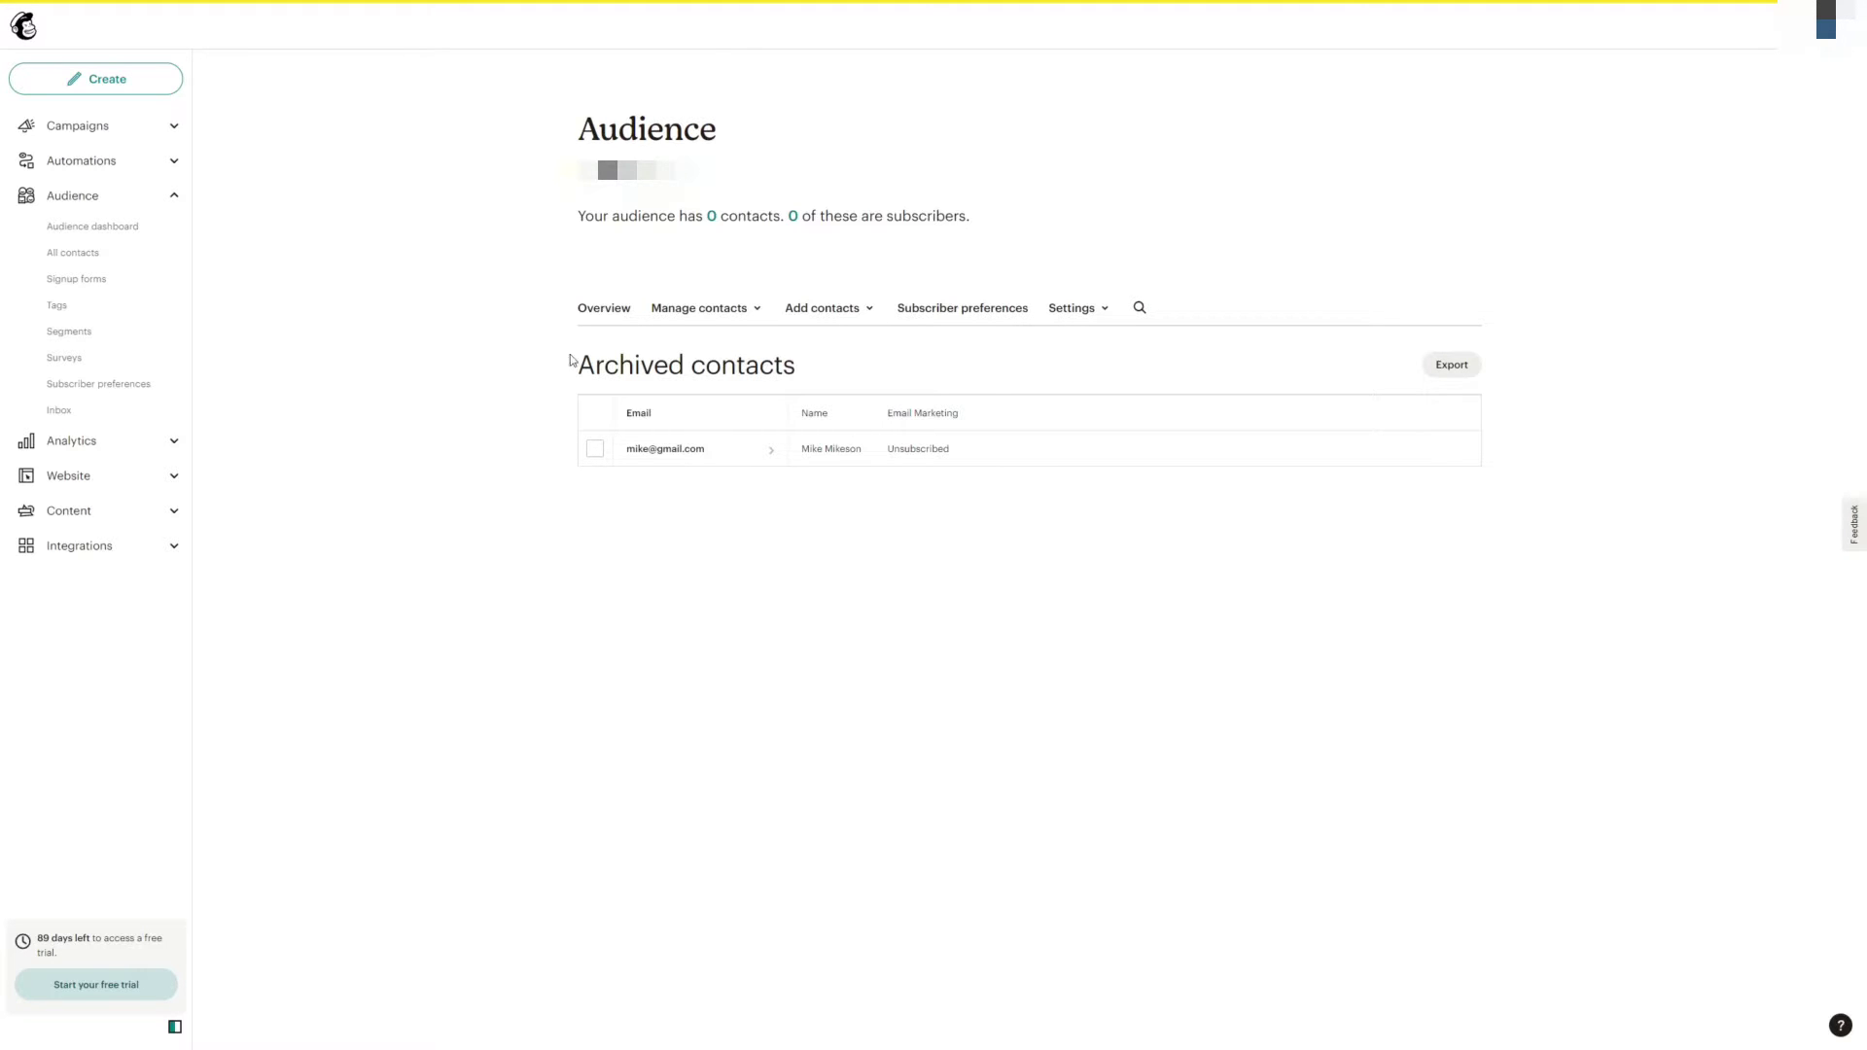
Go to Audience > All contacts and open the Manage contacts options
click(96, 227)
click(84, 254)
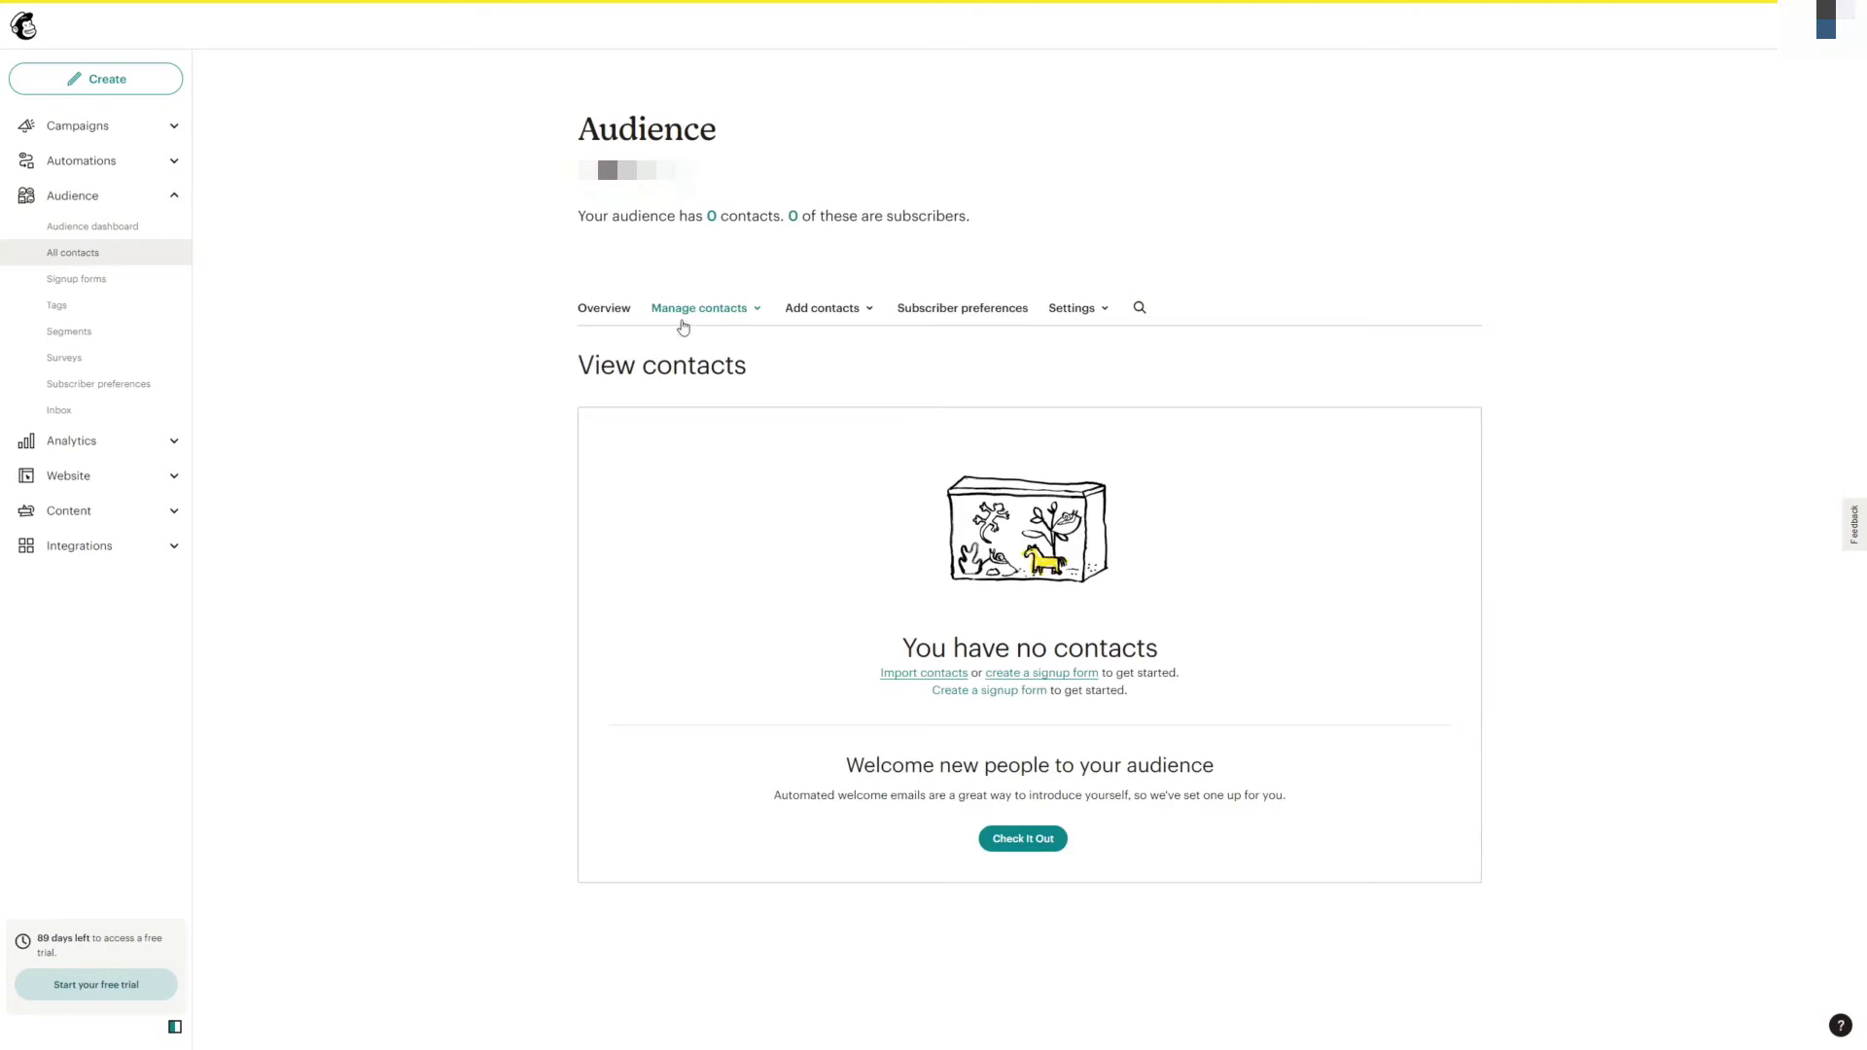
click(728, 313)
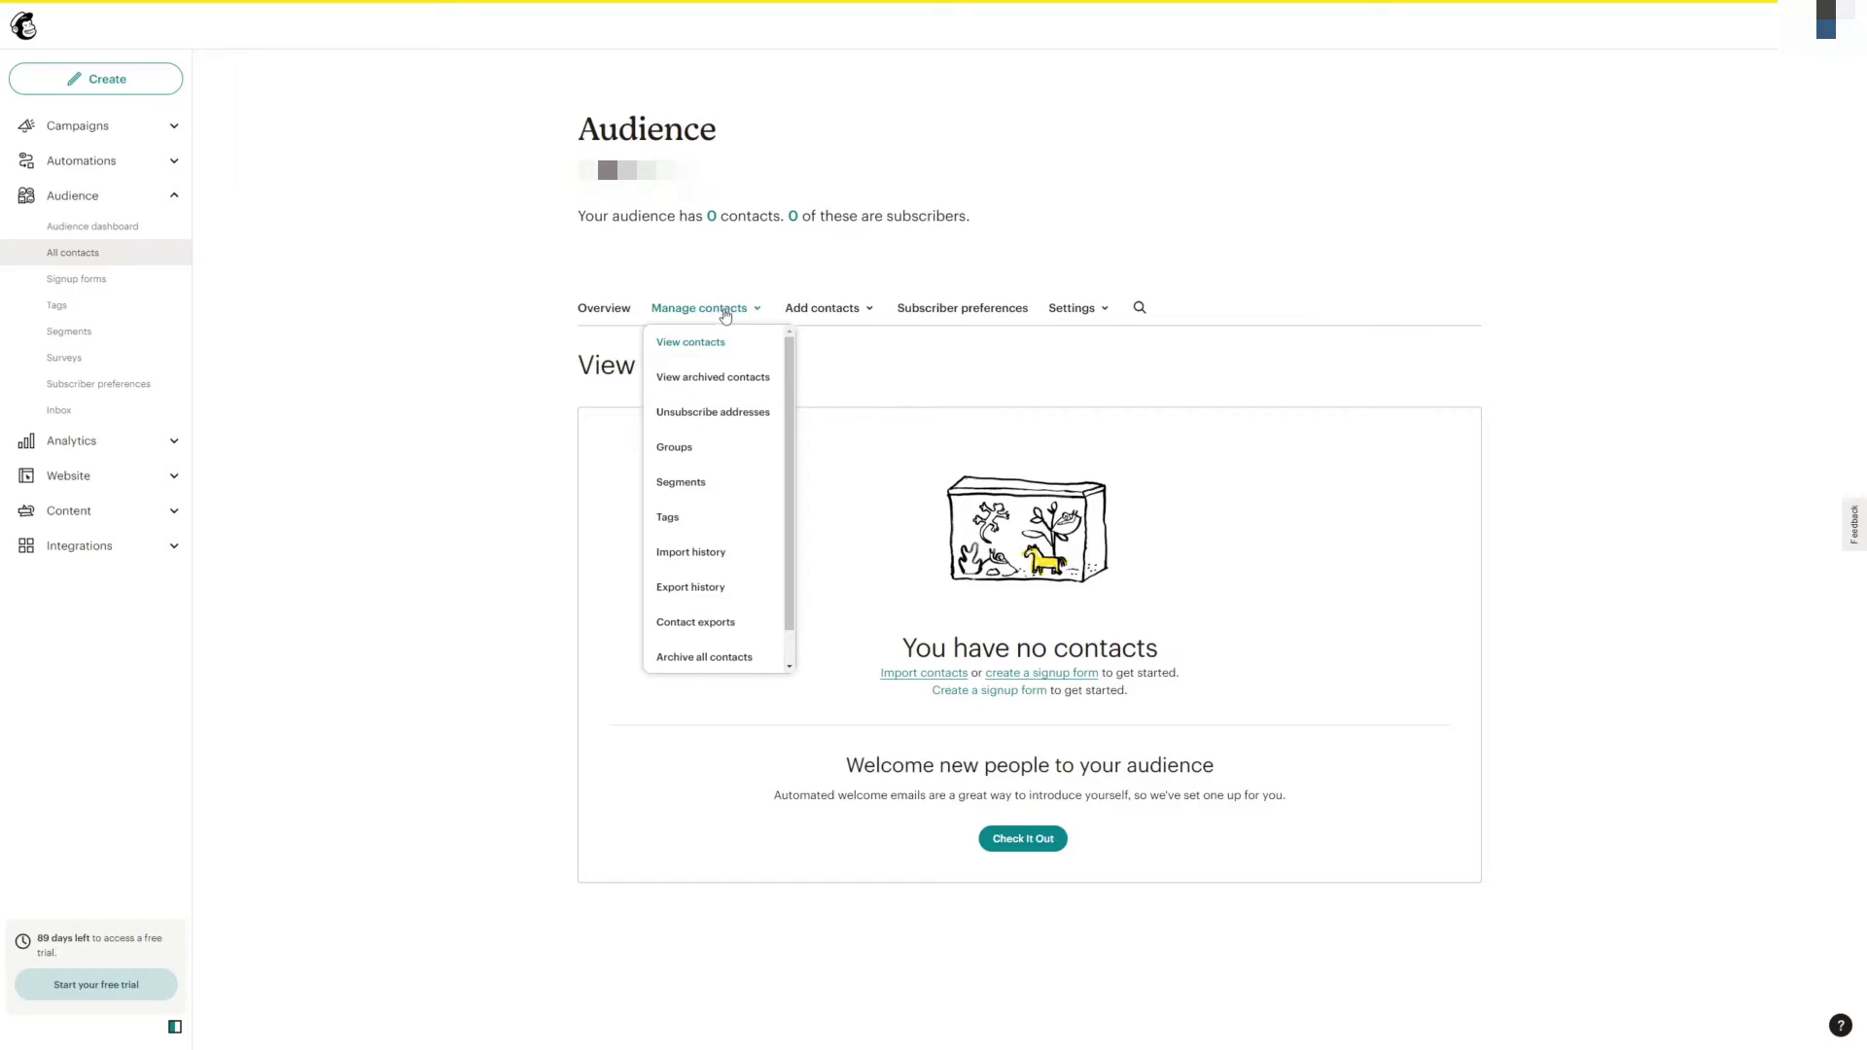
Show the archived contacts list and select the single archived contact's row
click(711, 379)
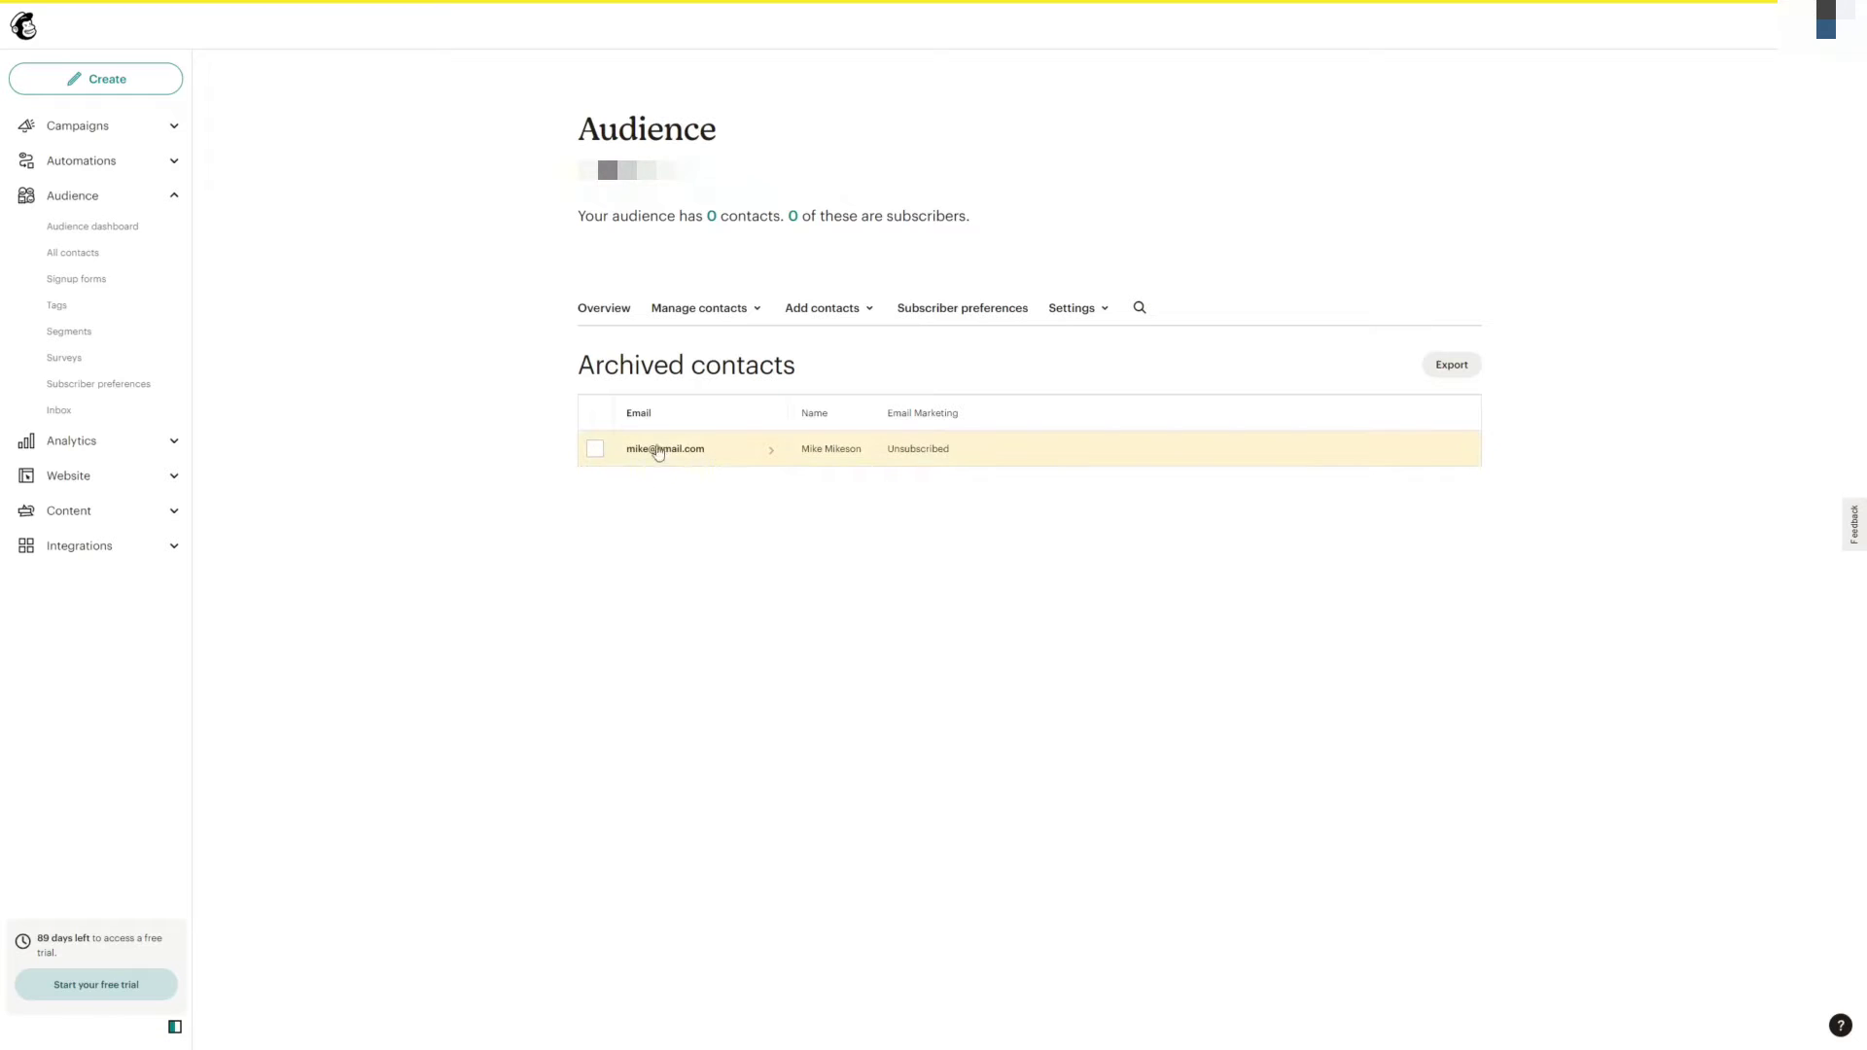
click(595, 450)
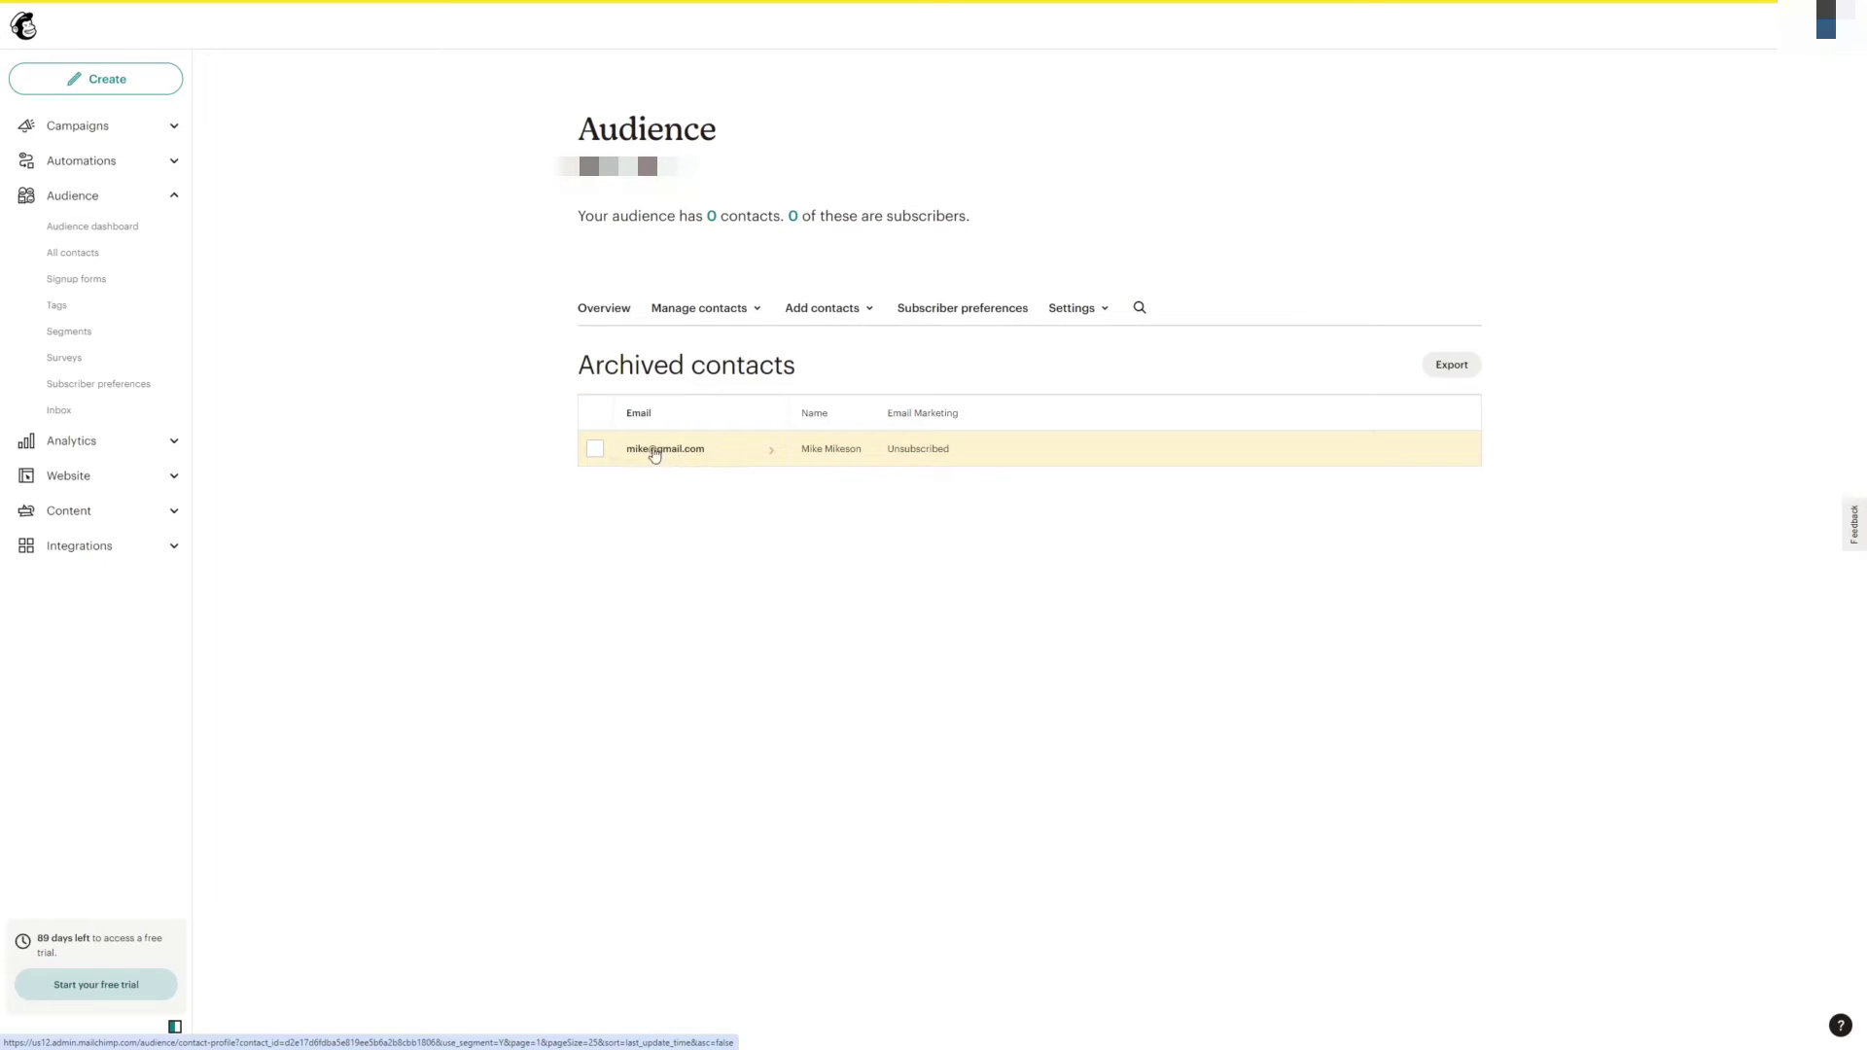
Open the archived contact's profile and its Actions dropdown
click(715, 456)
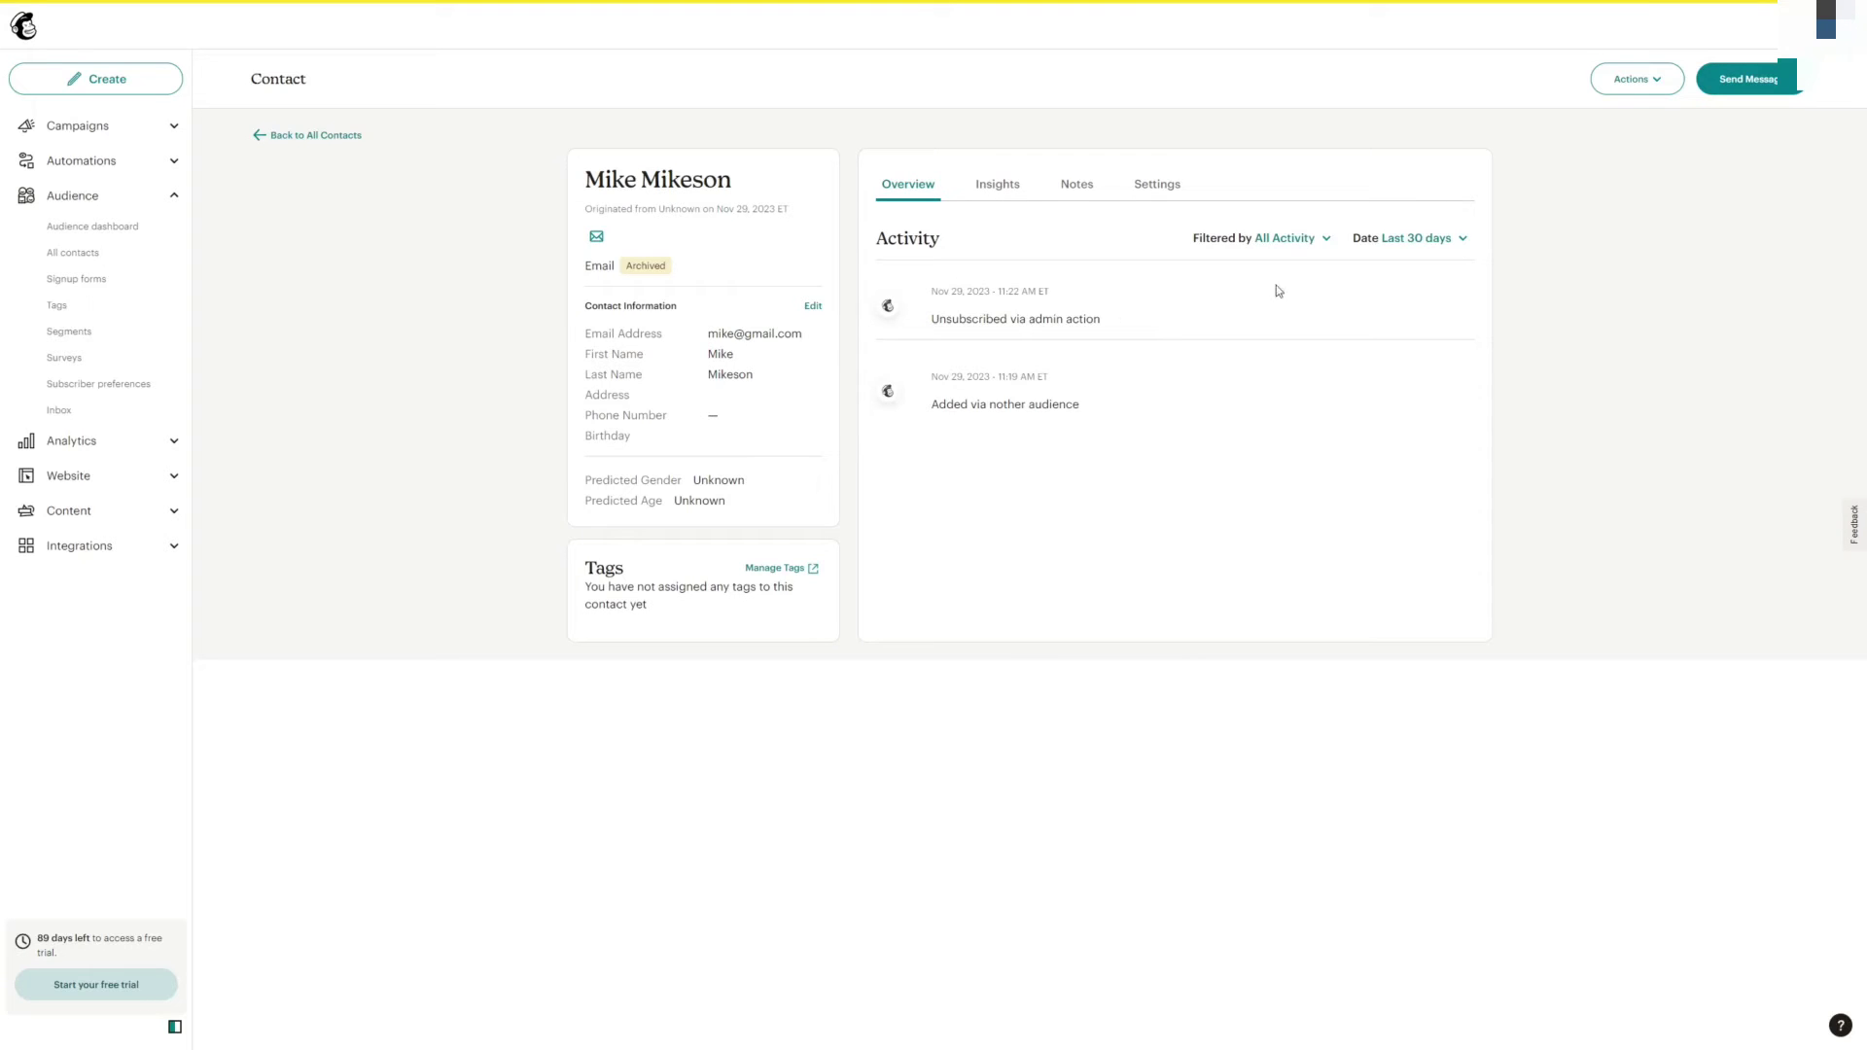
click(1646, 84)
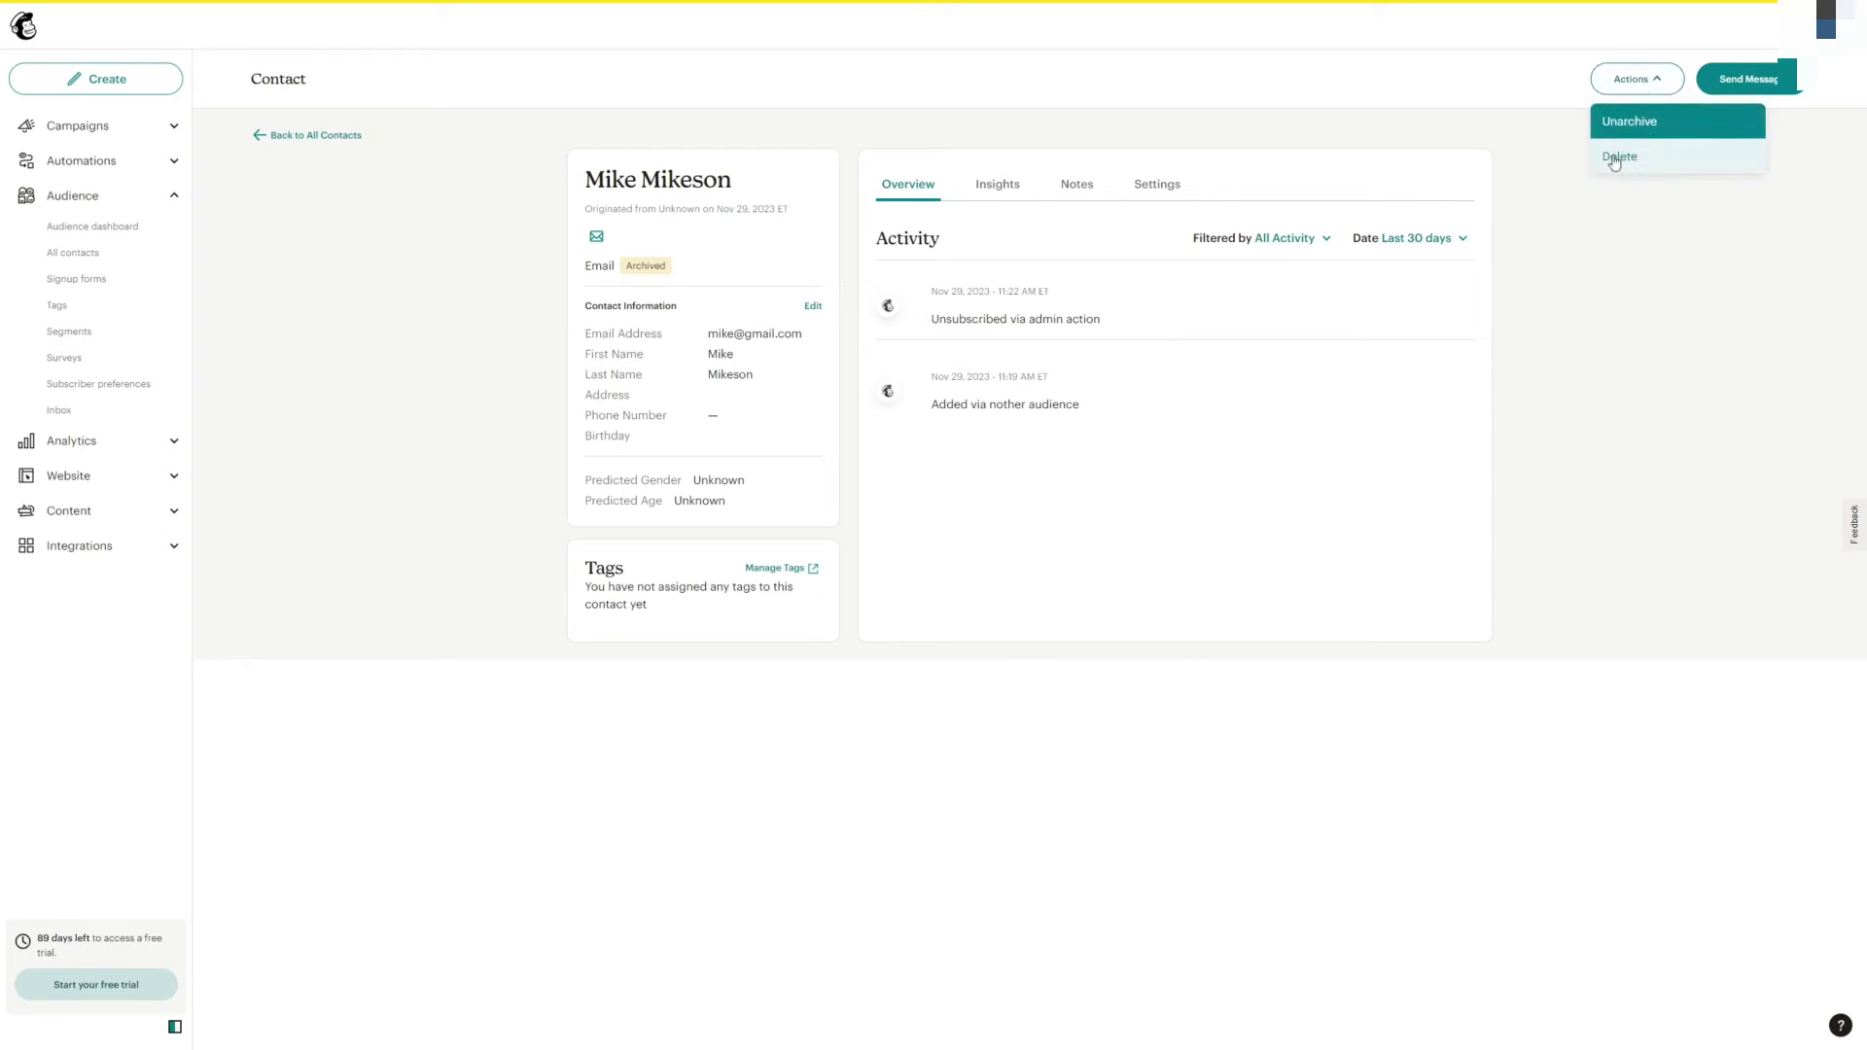
click(1626, 157)
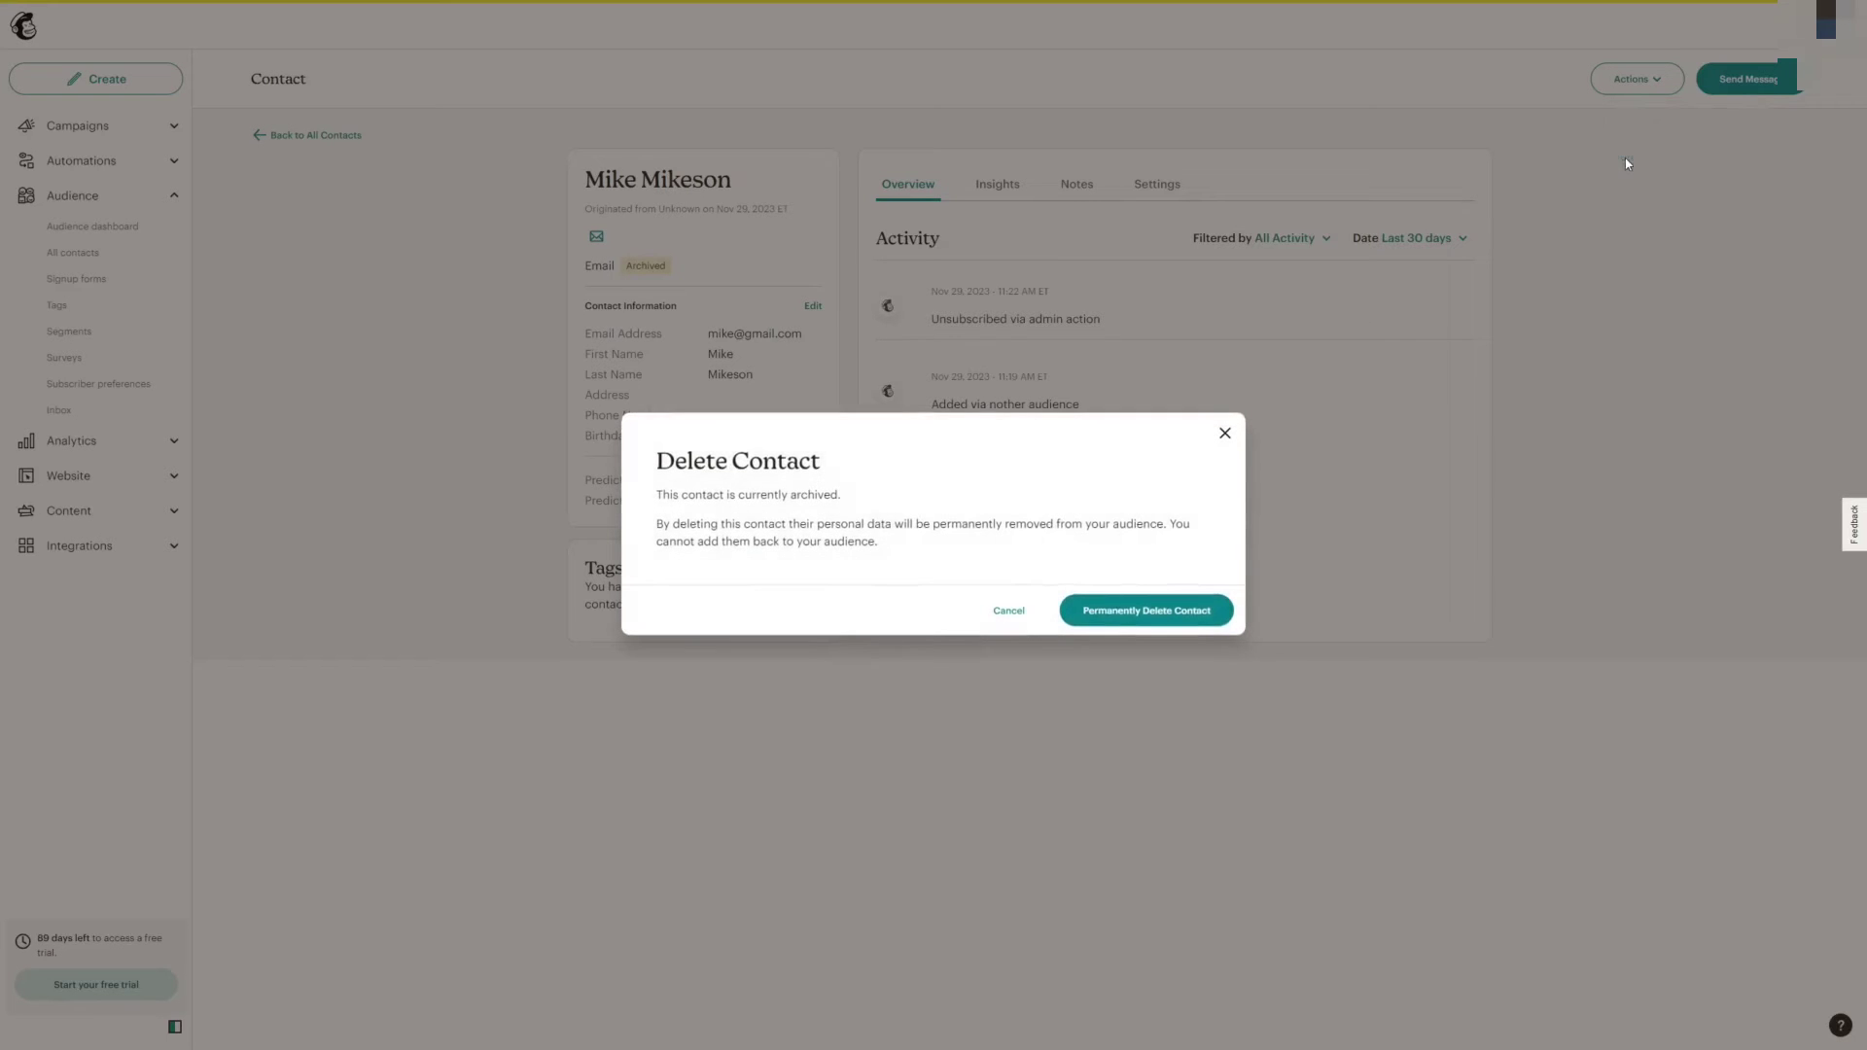
drag(659, 463, 855, 463)
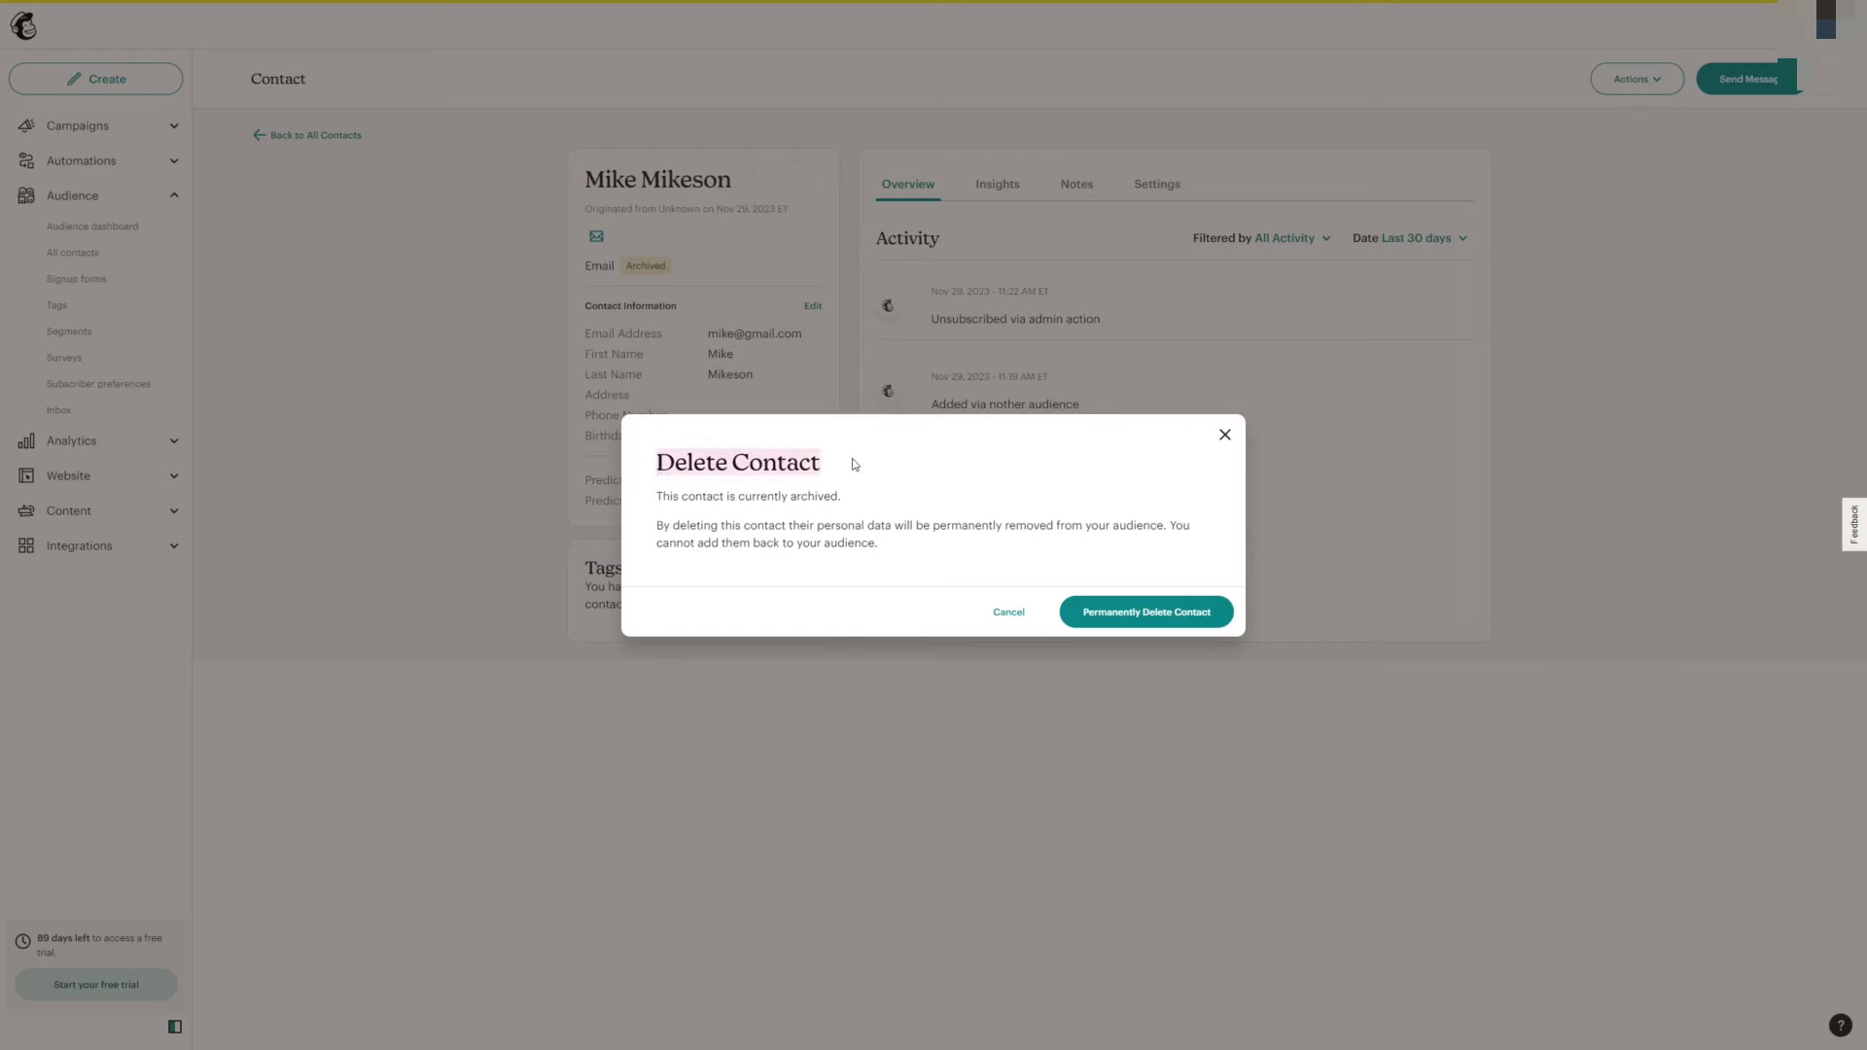
click(850, 463)
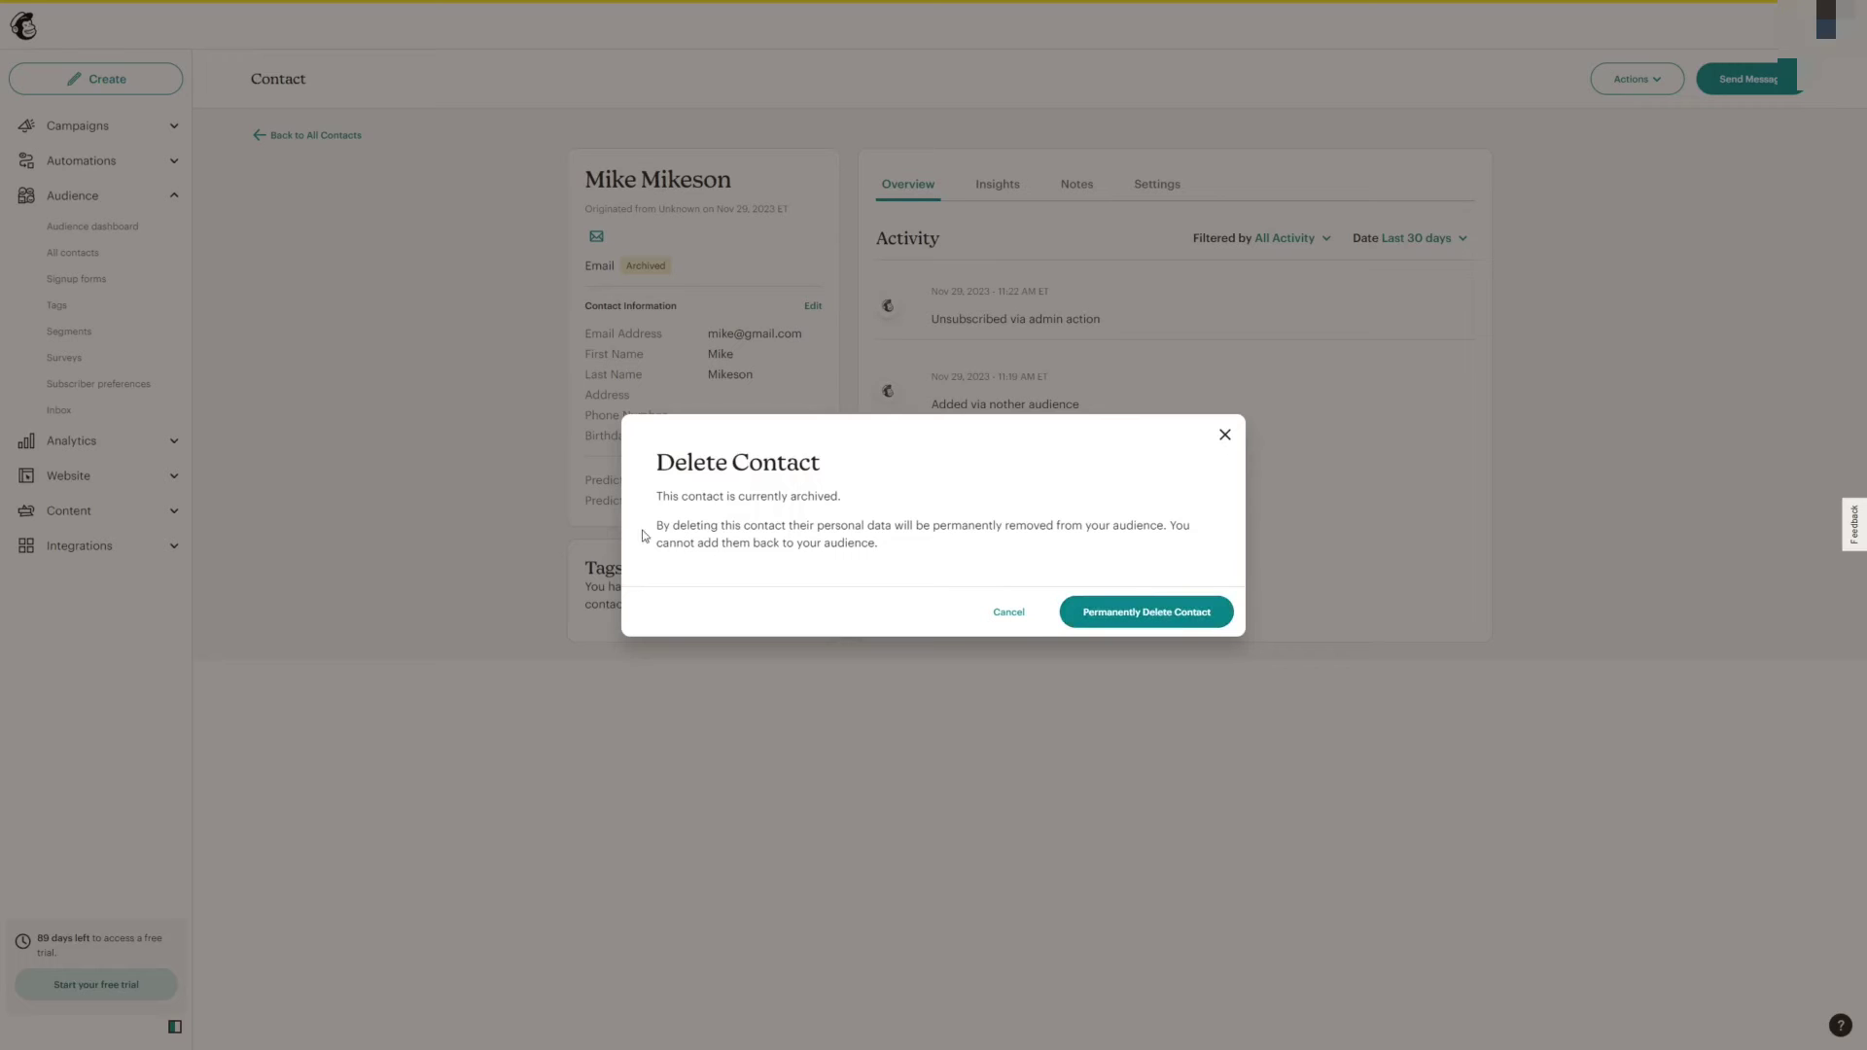
drag(660, 524, 847, 525)
click(900, 526)
Close the Delete Contact dialog with its X, keeping the contact
click(1226, 436)
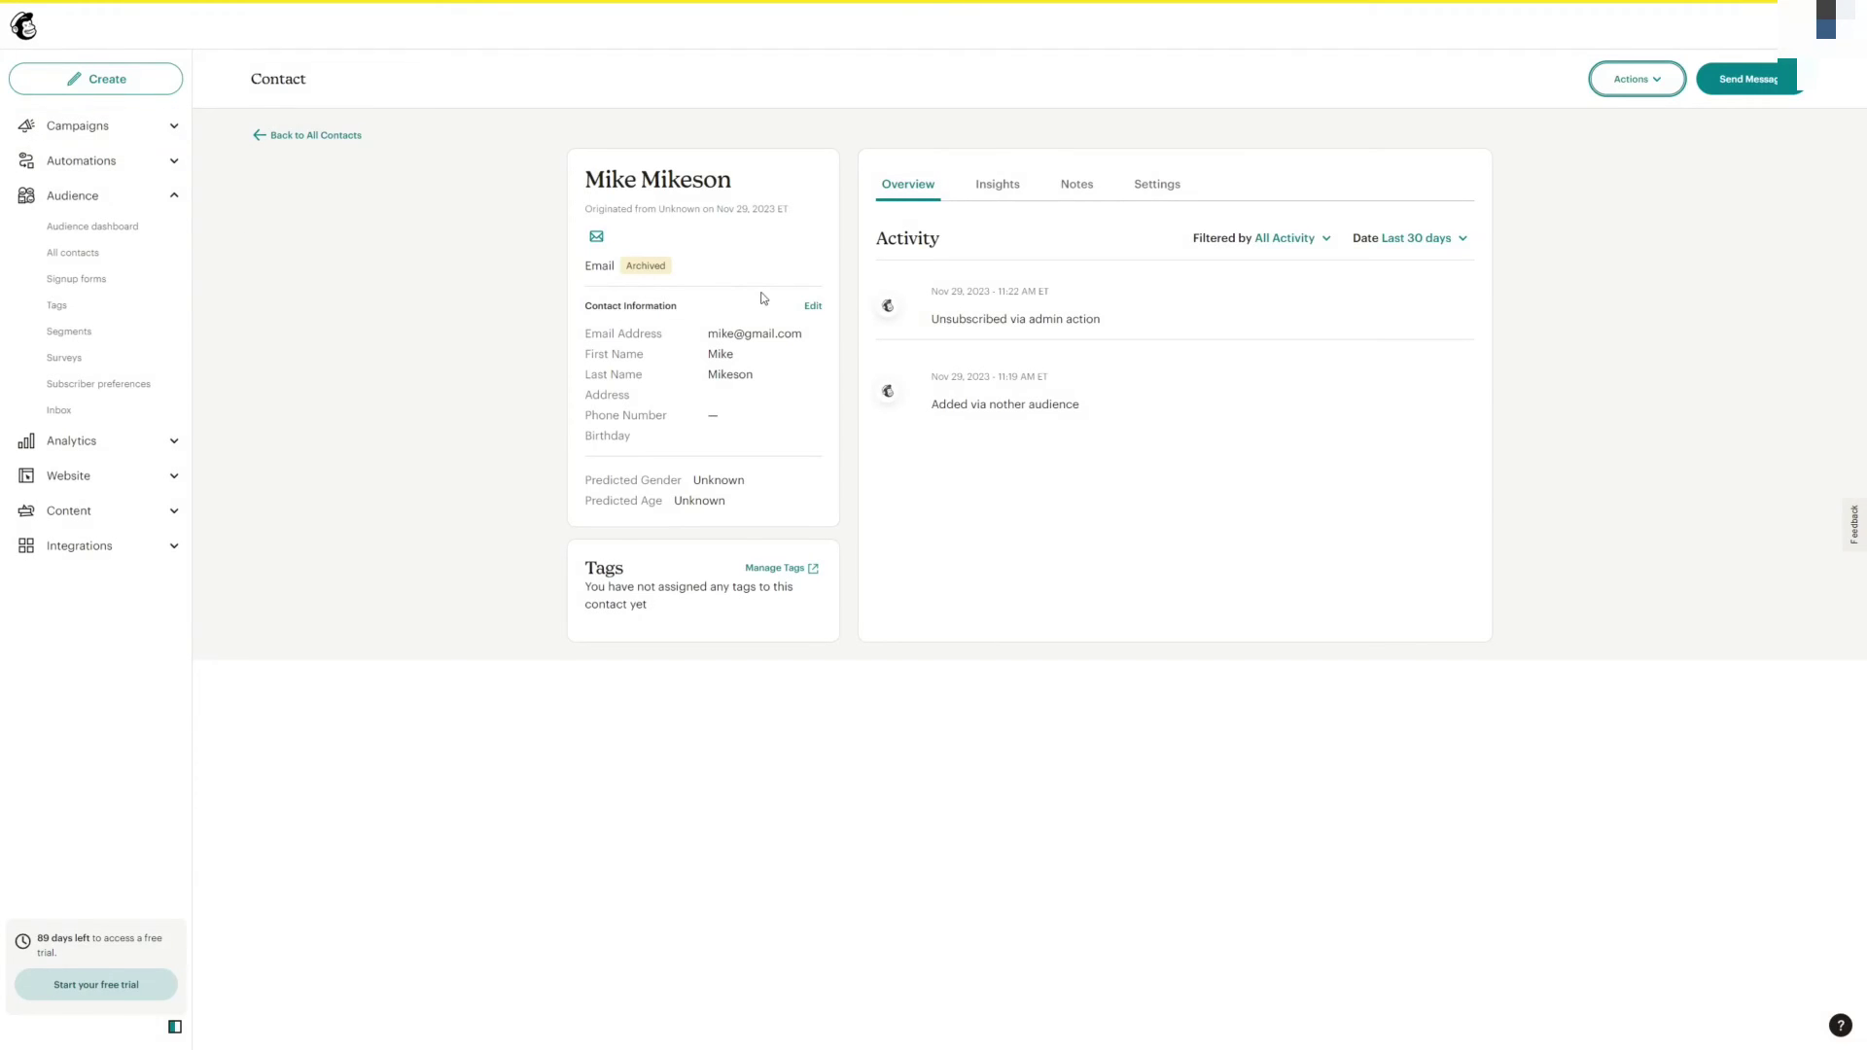